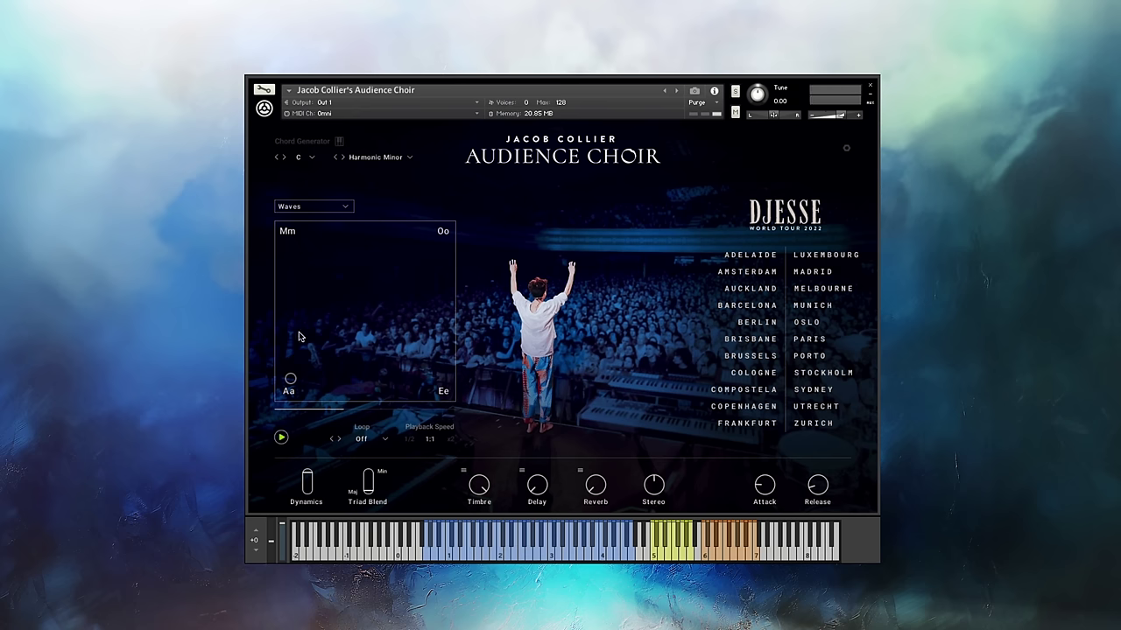
Record a vowel sweep from Aa toward the pad centre as a User Preset and play it back
click(346, 208)
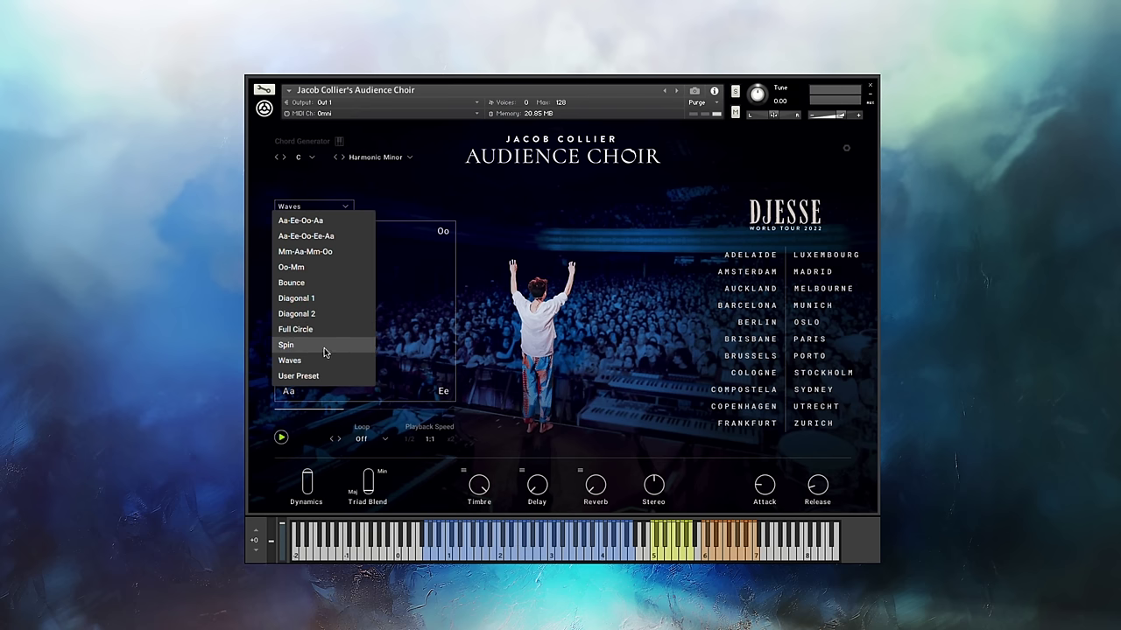
click(323, 376)
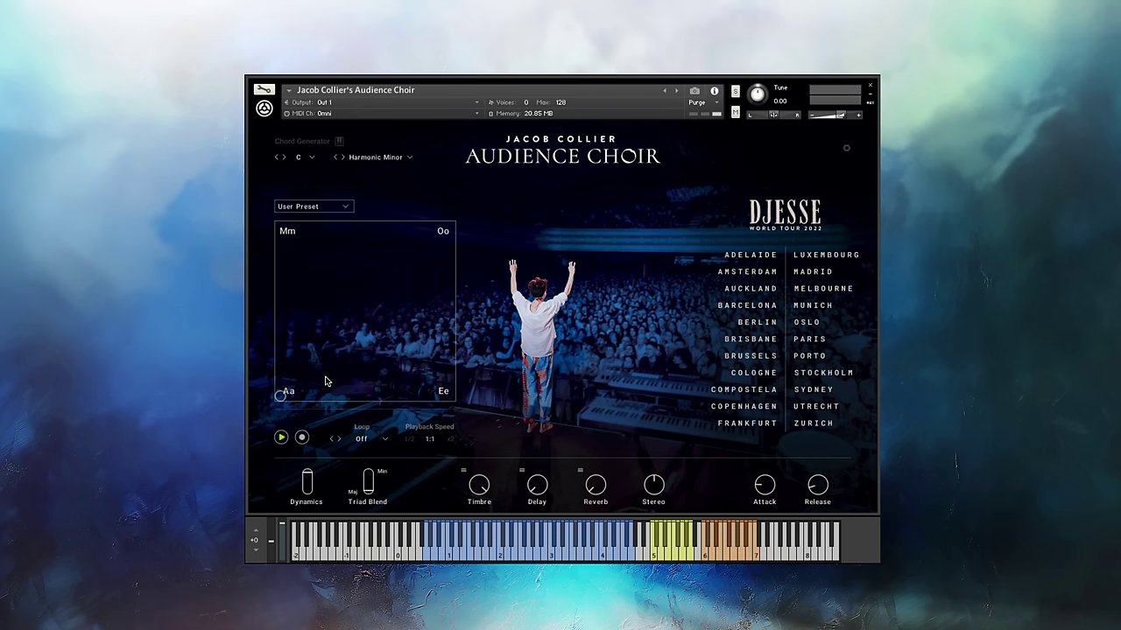
click(303, 437)
drag(281, 396, 267, 431)
click(281, 437)
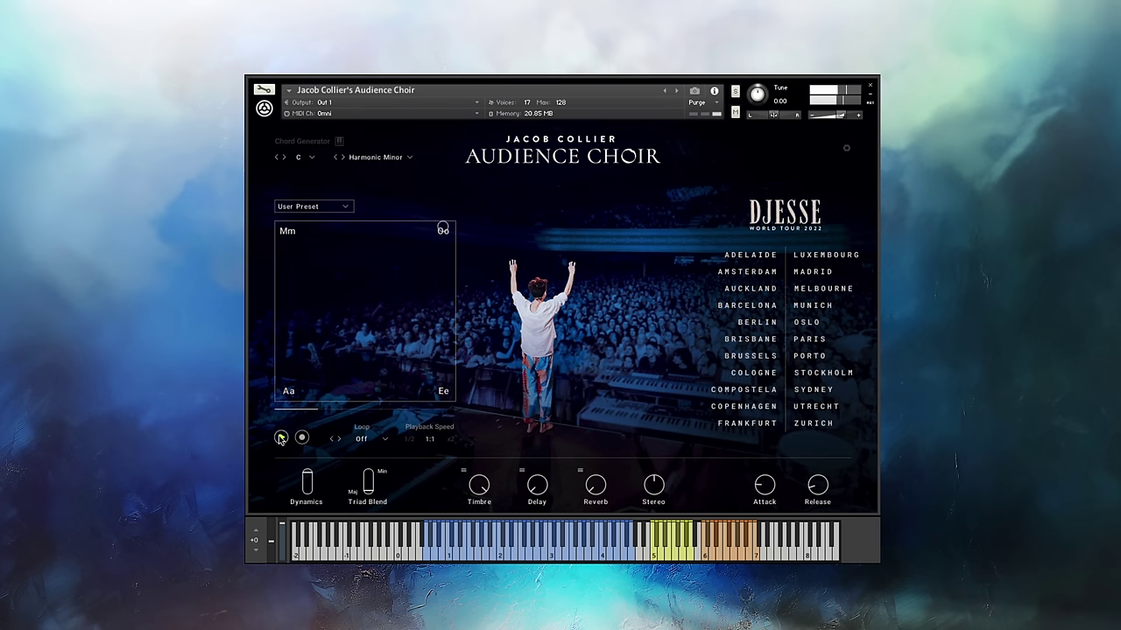
Stop the recorded playback and switch the vowel pad to the Aa-Ee-Oo-Ee-Aa pattern
click(281, 438)
click(310, 210)
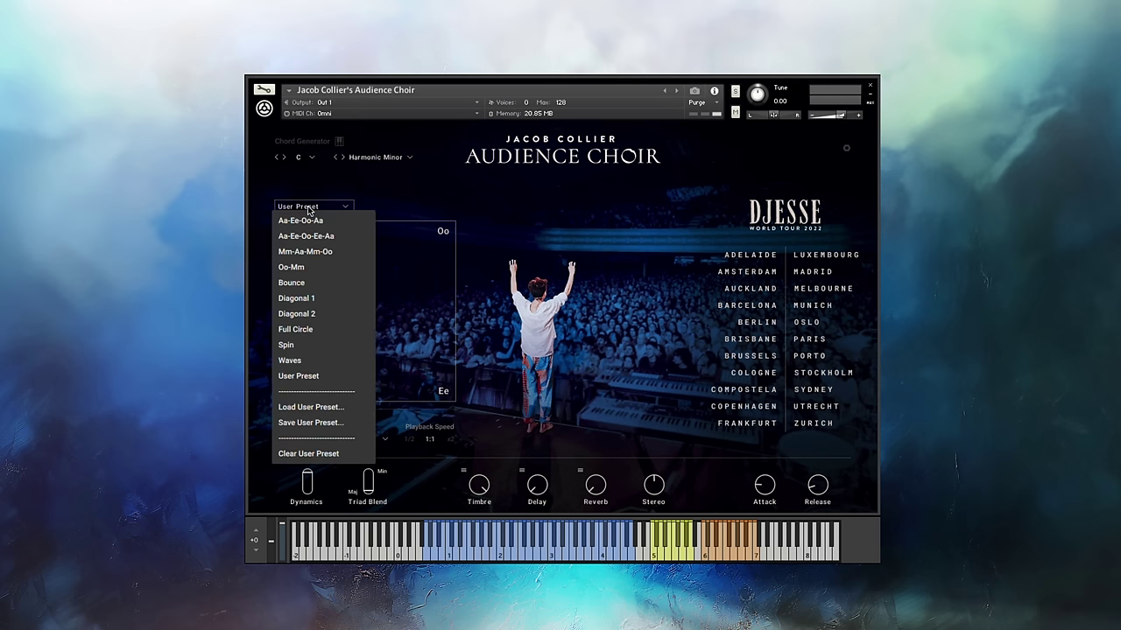
click(310, 236)
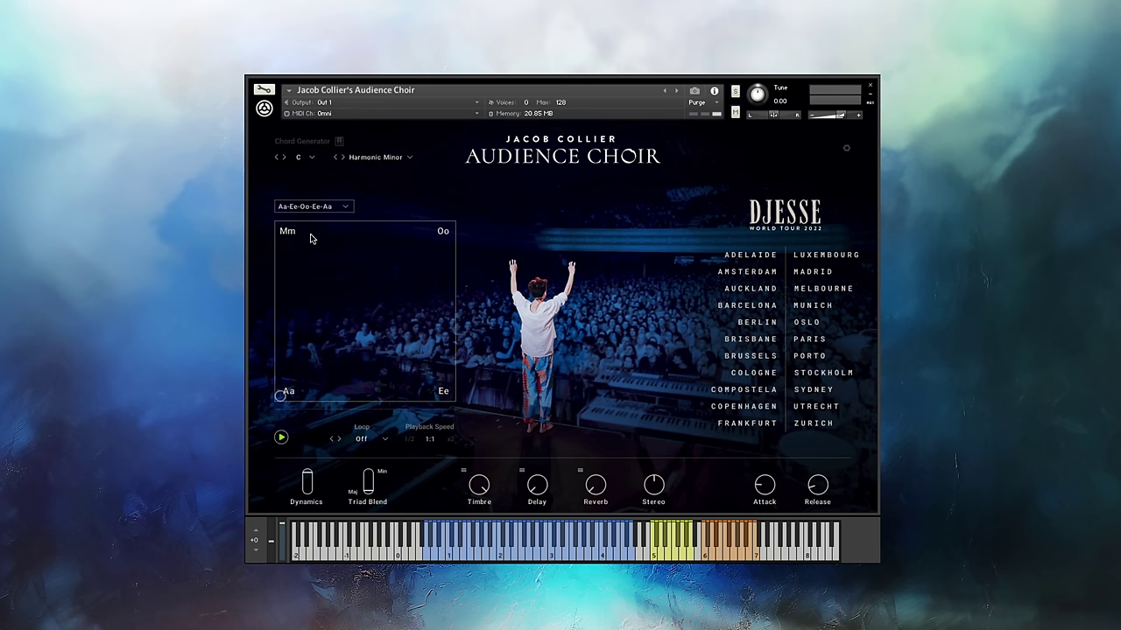
Set the pattern's loop to Backward and playback speed to 1/2, then bring up Timbre's filter types
click(365, 439)
click(363, 483)
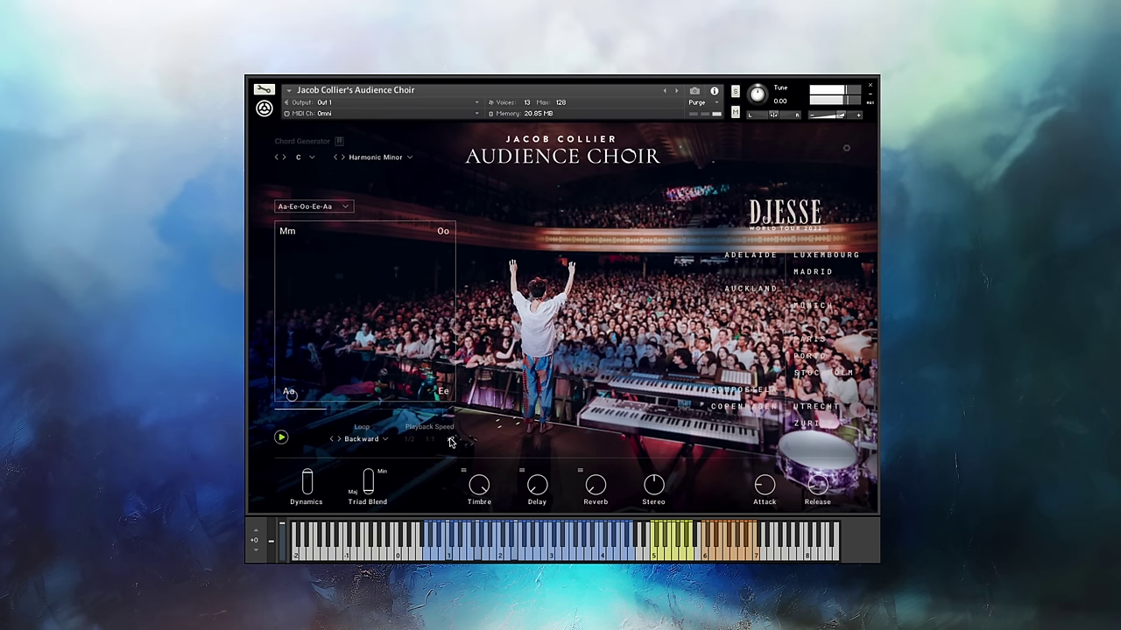
click(408, 440)
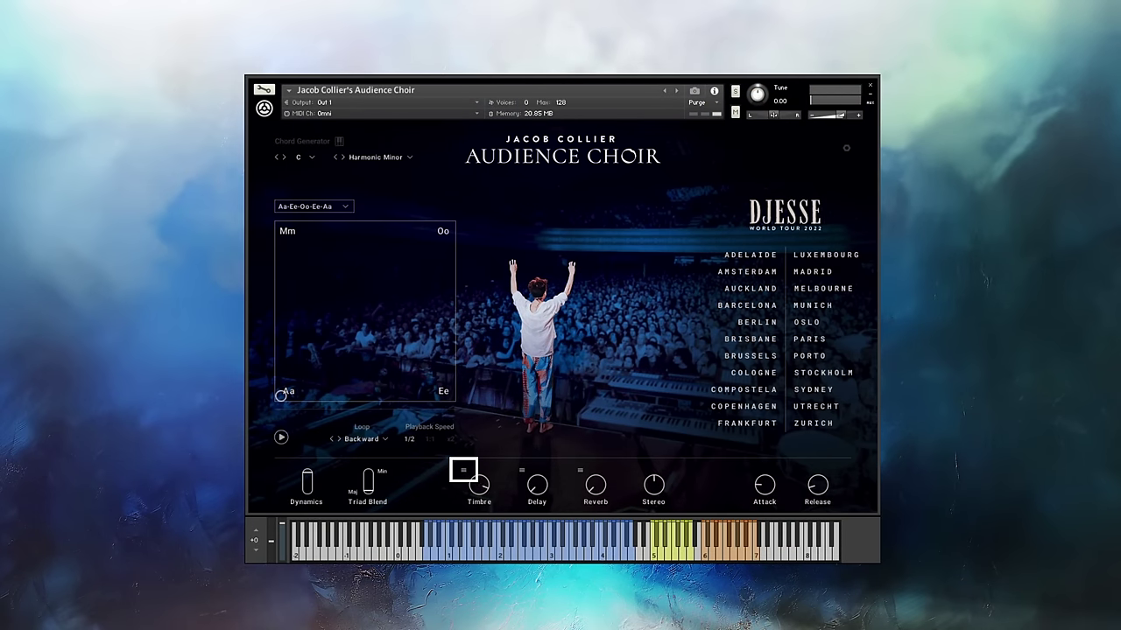
click(463, 471)
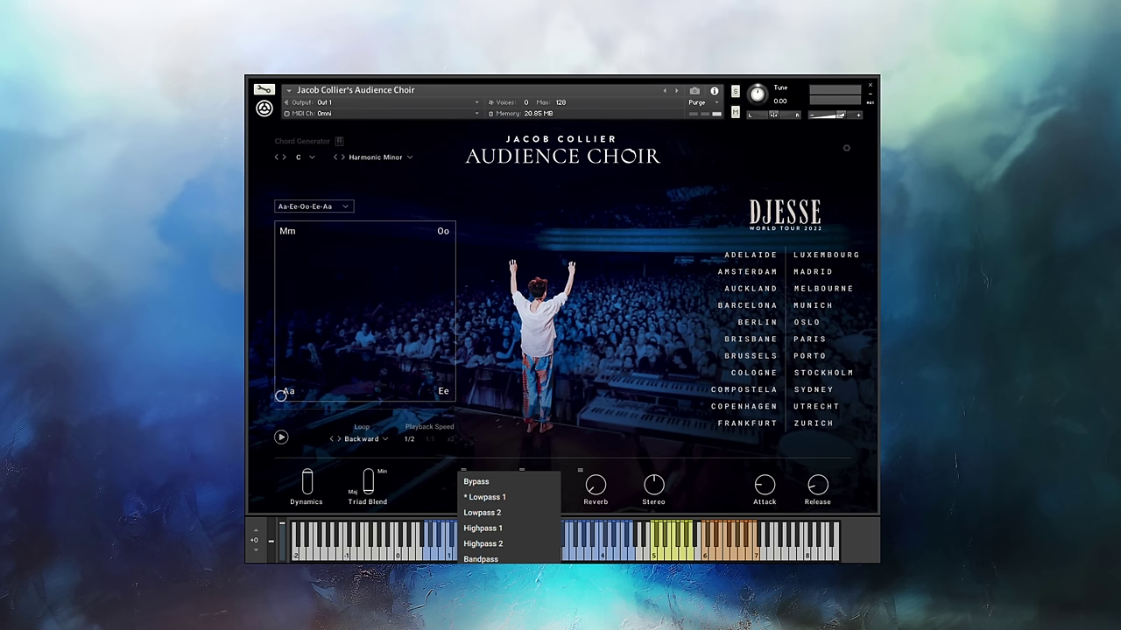
Pick a filter type for the Timbre control, leaving Lowpass 1 in force
click(482, 544)
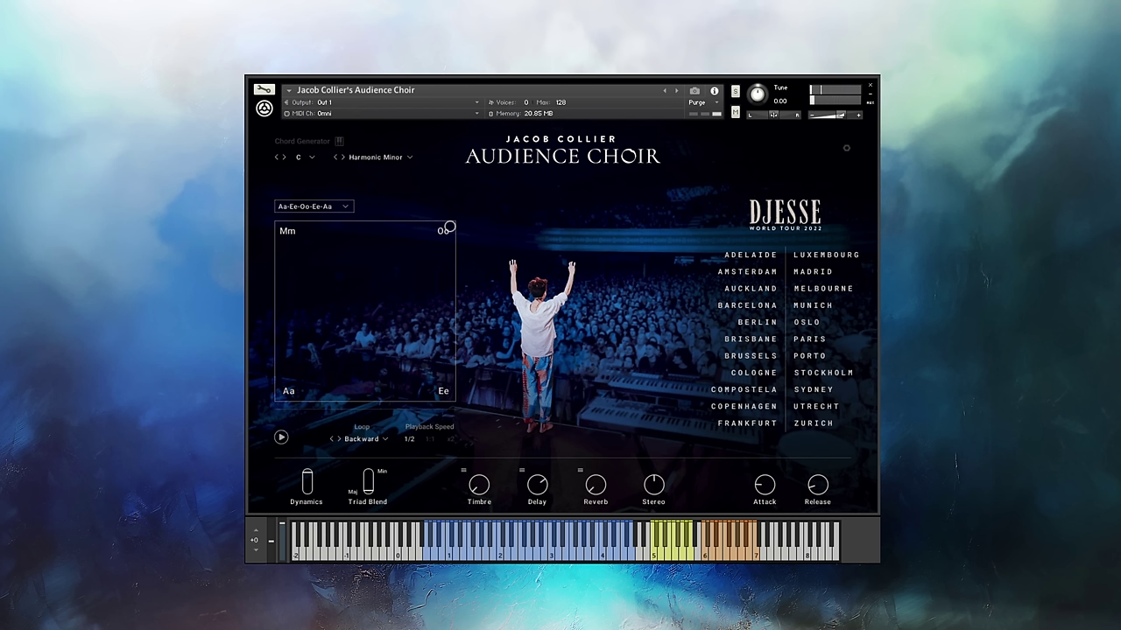
Use the Crunchy Repeats delay and Sparse Clouds reverb presets, then play a note to hear them
click(522, 472)
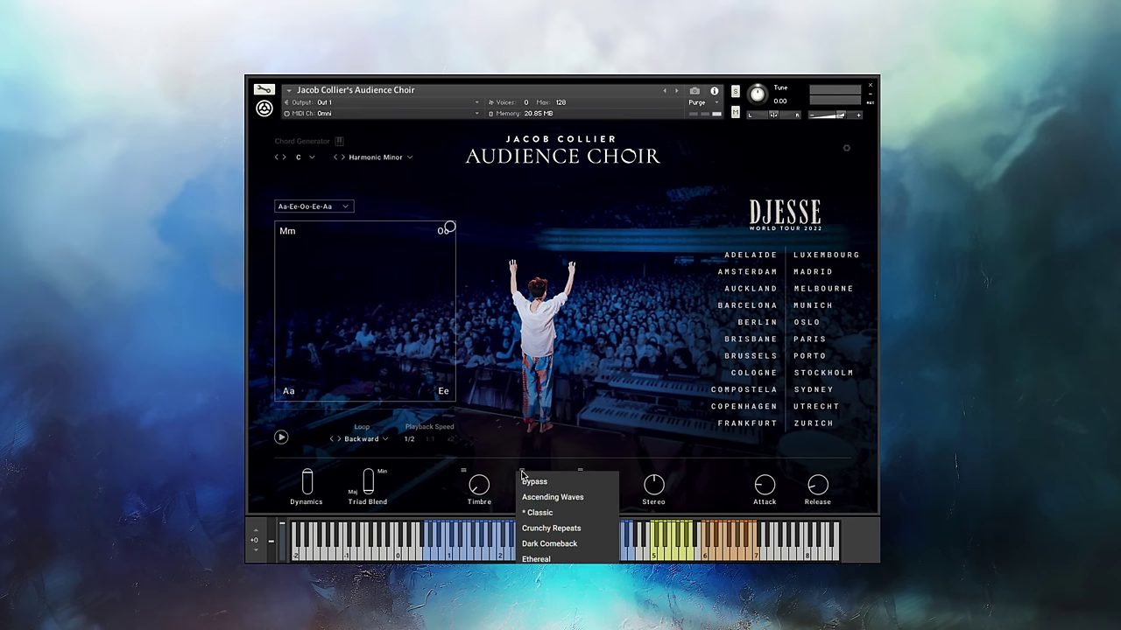
click(547, 528)
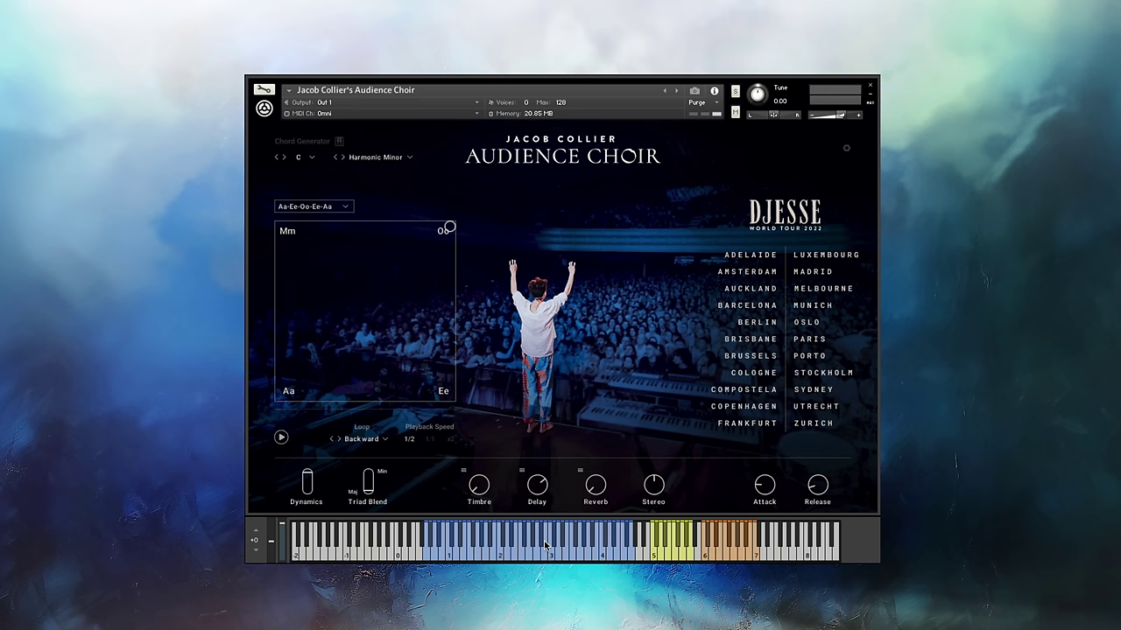
click(580, 472)
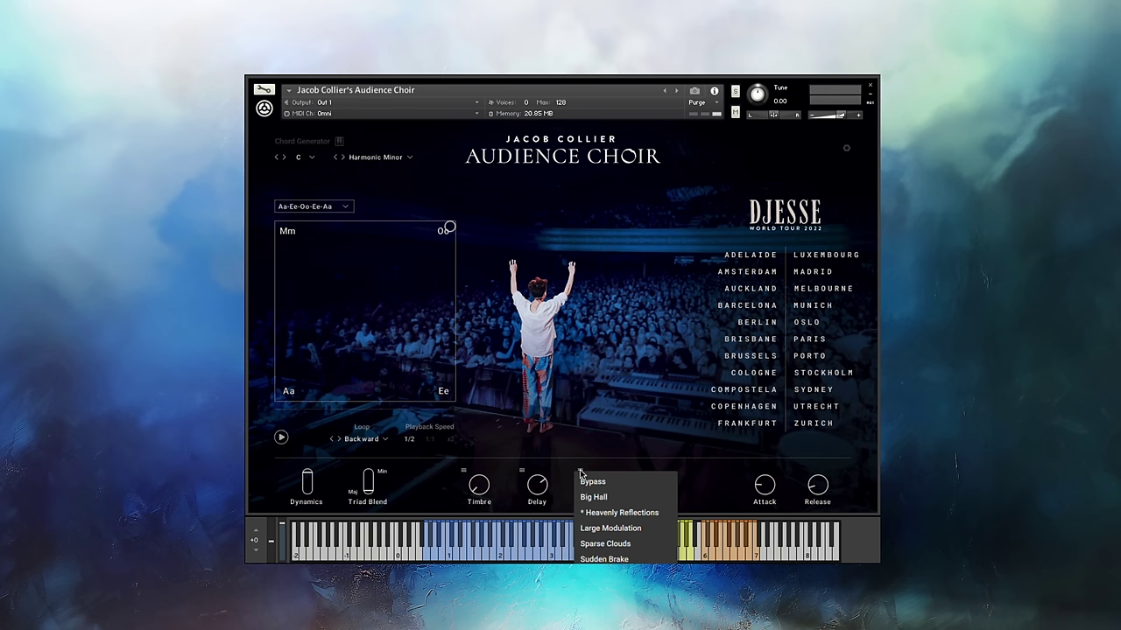
click(598, 542)
click(598, 543)
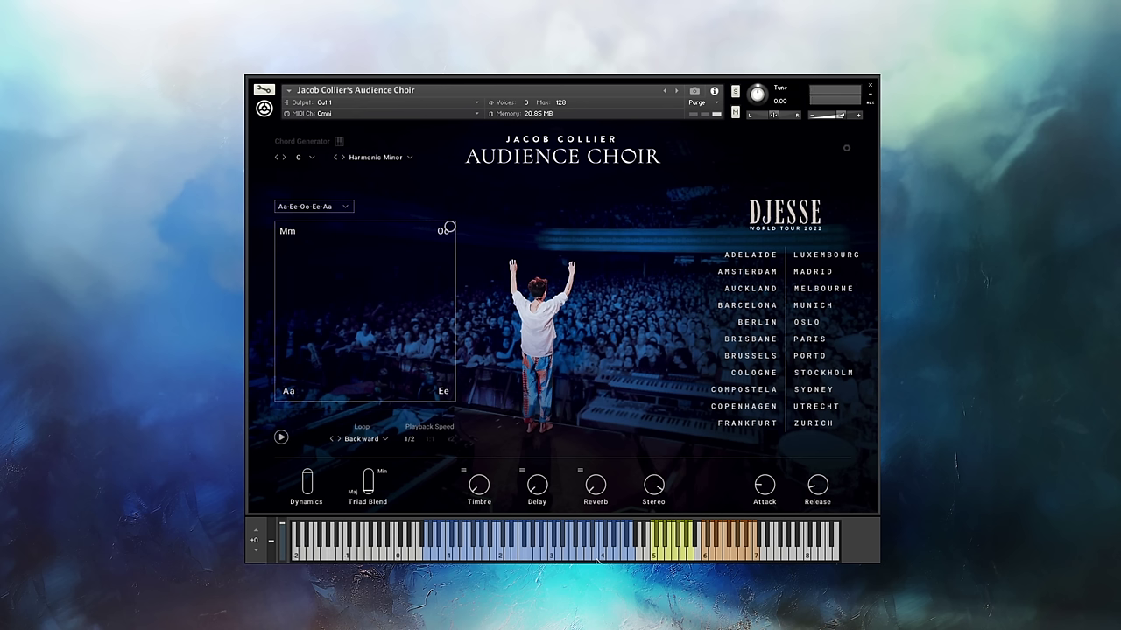
click(598, 558)
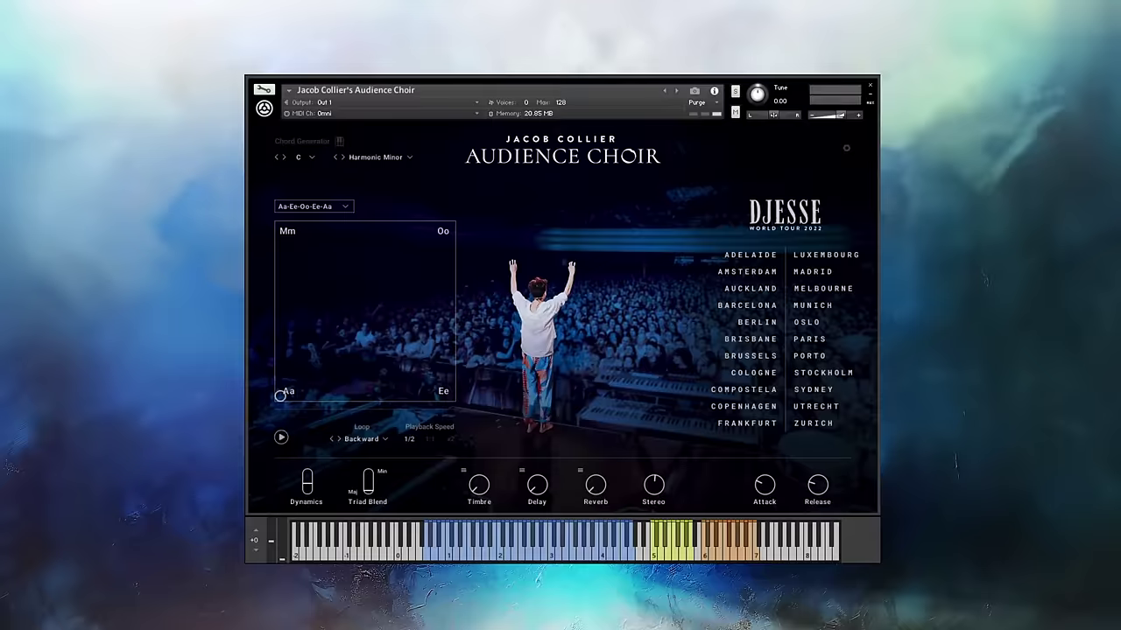
Go to the instrument's settings page and enable the aftertouch control
click(846, 149)
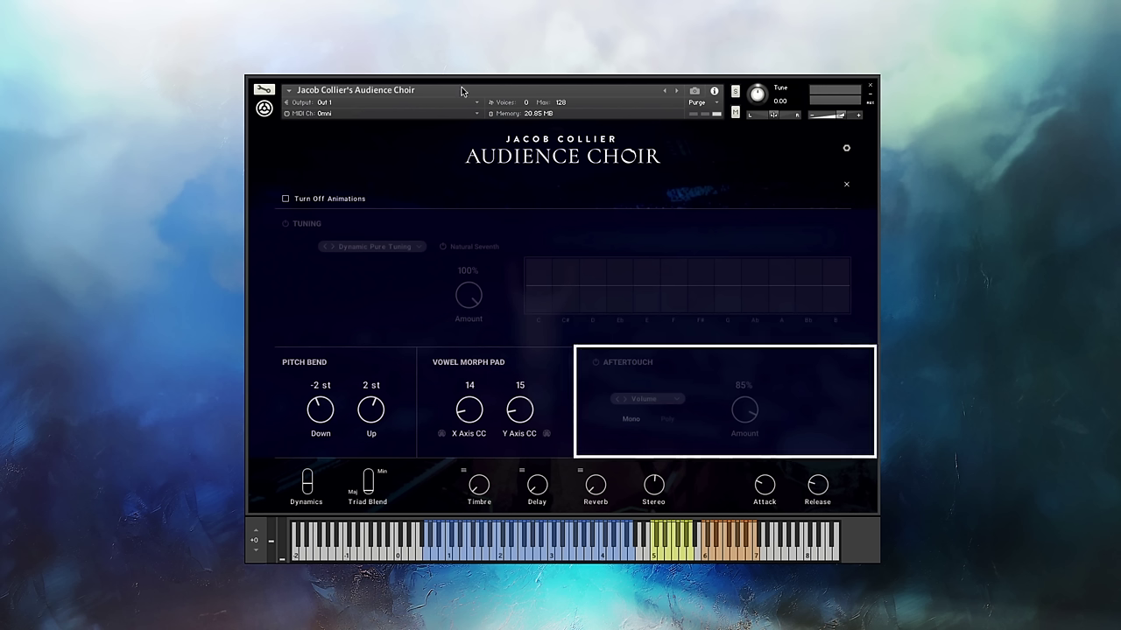
click(595, 364)
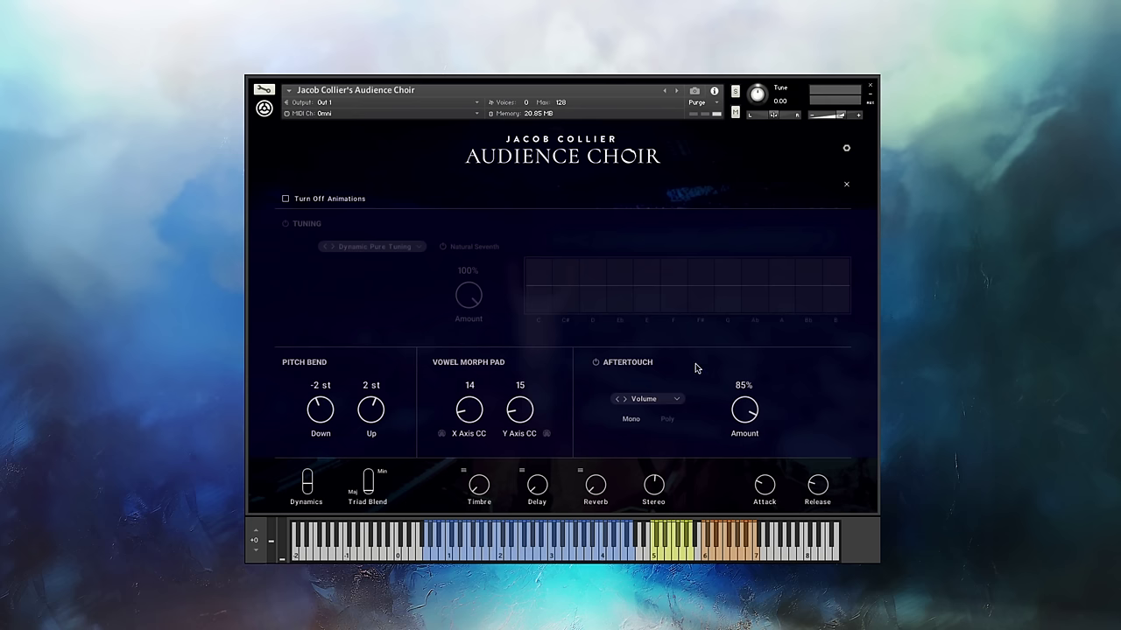
click(674, 396)
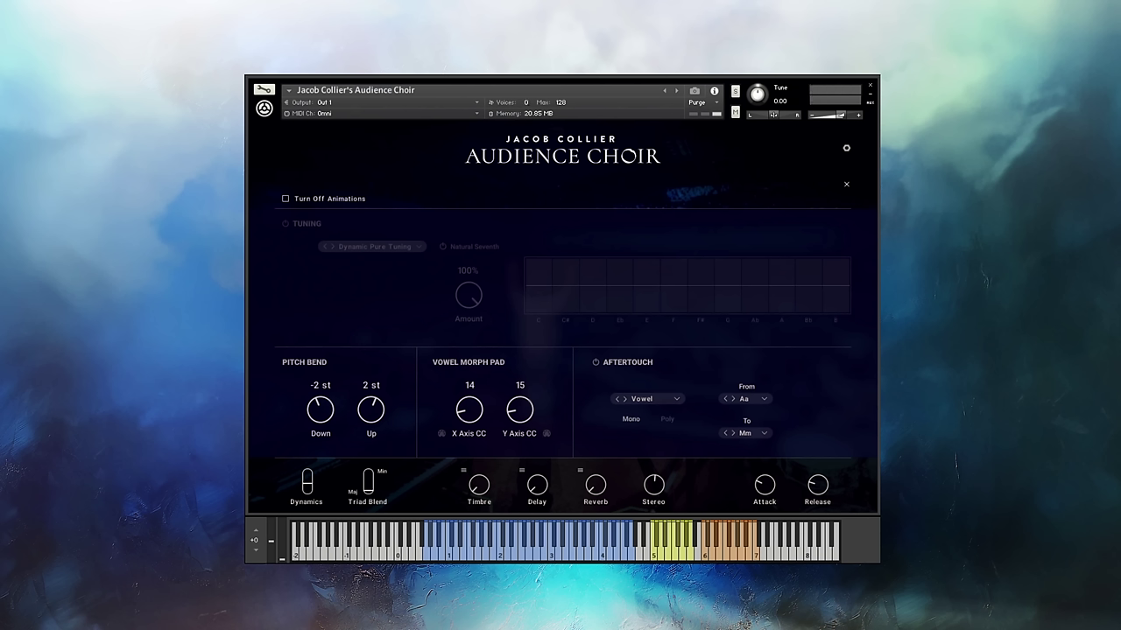
Make aftertouch polyphonic, controlling Pitch with a 12.00 st amount
click(667, 419)
click(673, 403)
click(672, 412)
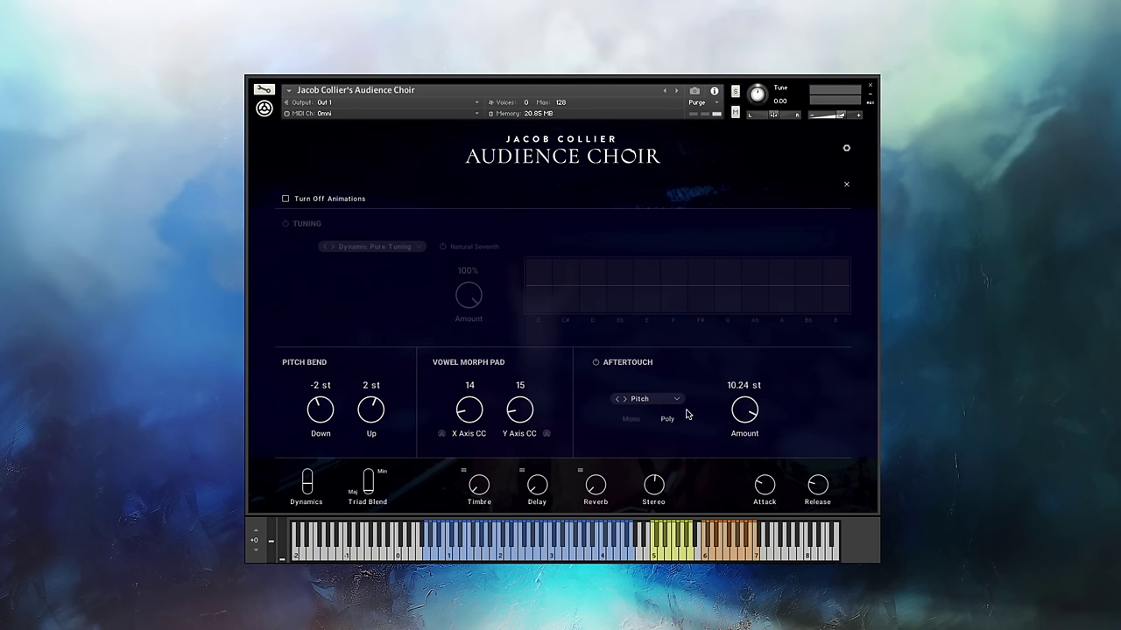
drag(746, 412, 744, 420)
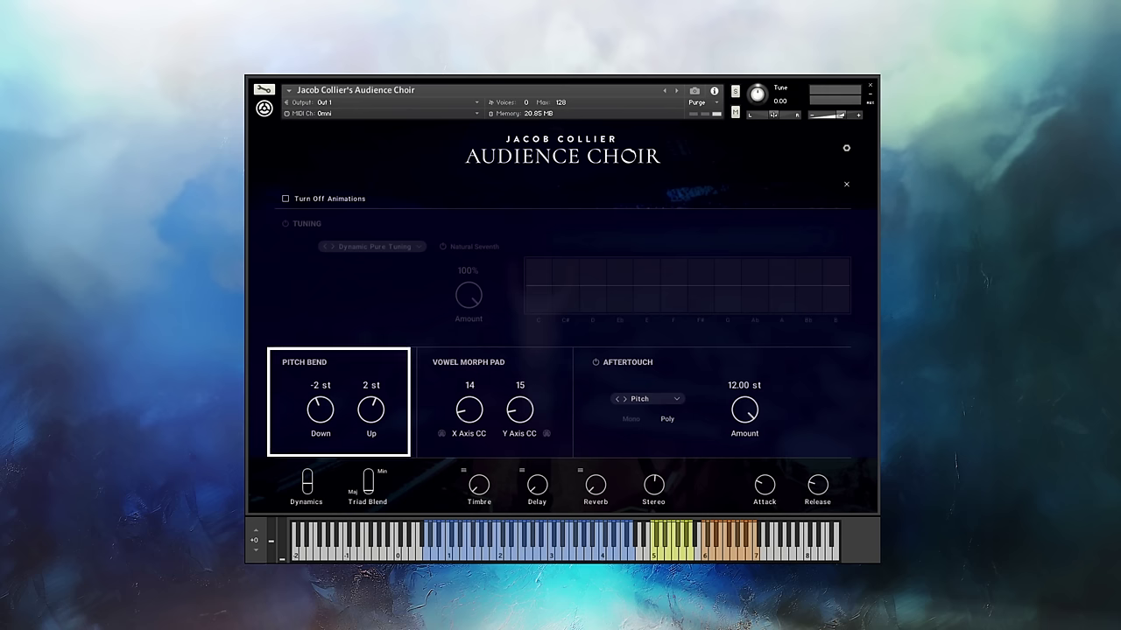
Return aftertouch to Volume, widen pitch bend down to -12 st, and switch aftertouch off
click(670, 400)
click(666, 444)
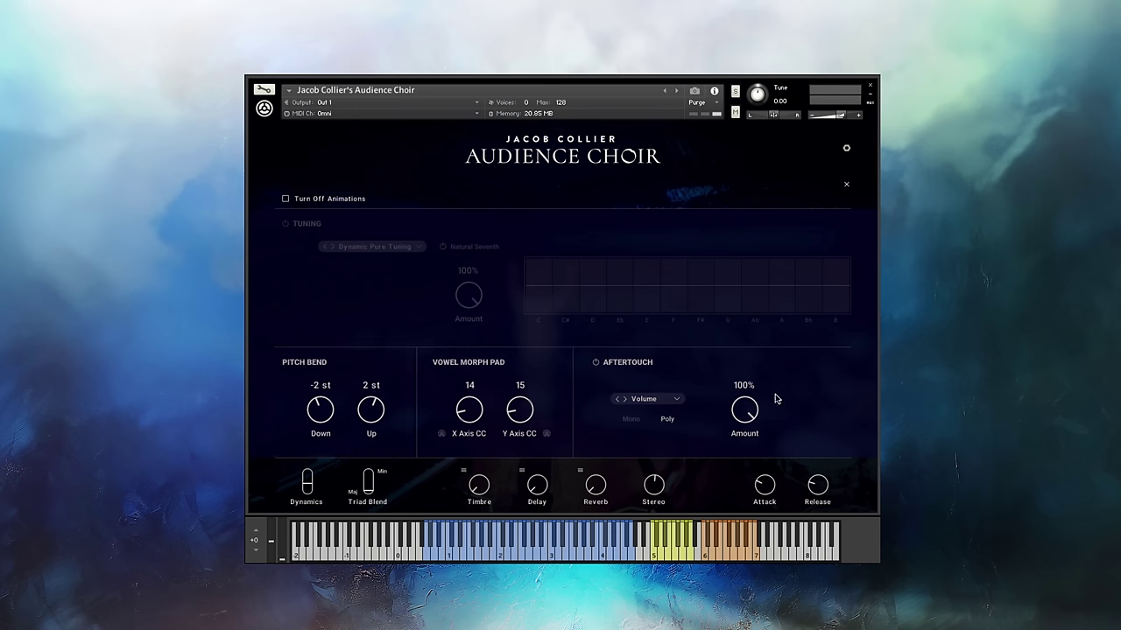
drag(322, 411, 317, 462)
click(595, 363)
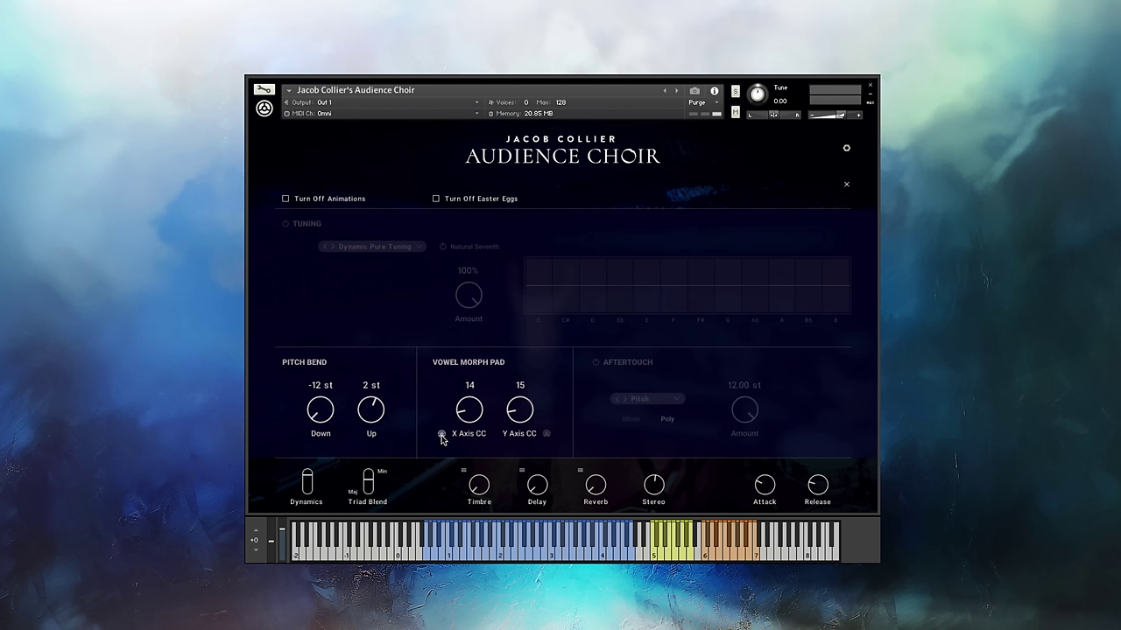
Try CC learn and the Y Axis CC number for the vowel pad, then close and reopen settings
click(547, 434)
drag(518, 418, 518, 417)
click(846, 185)
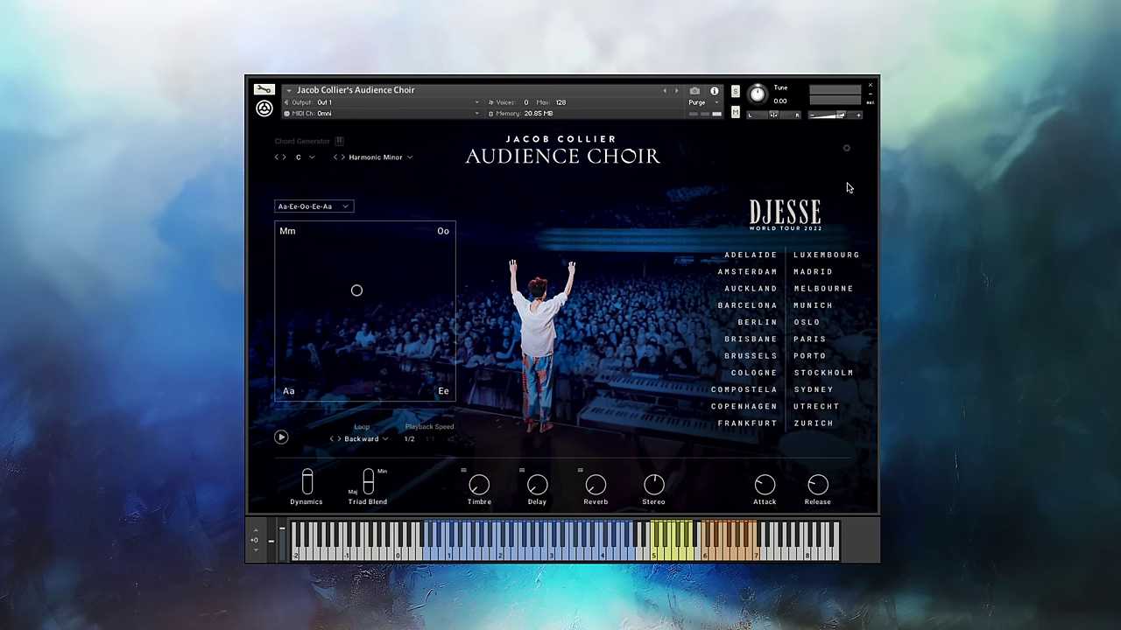
click(846, 148)
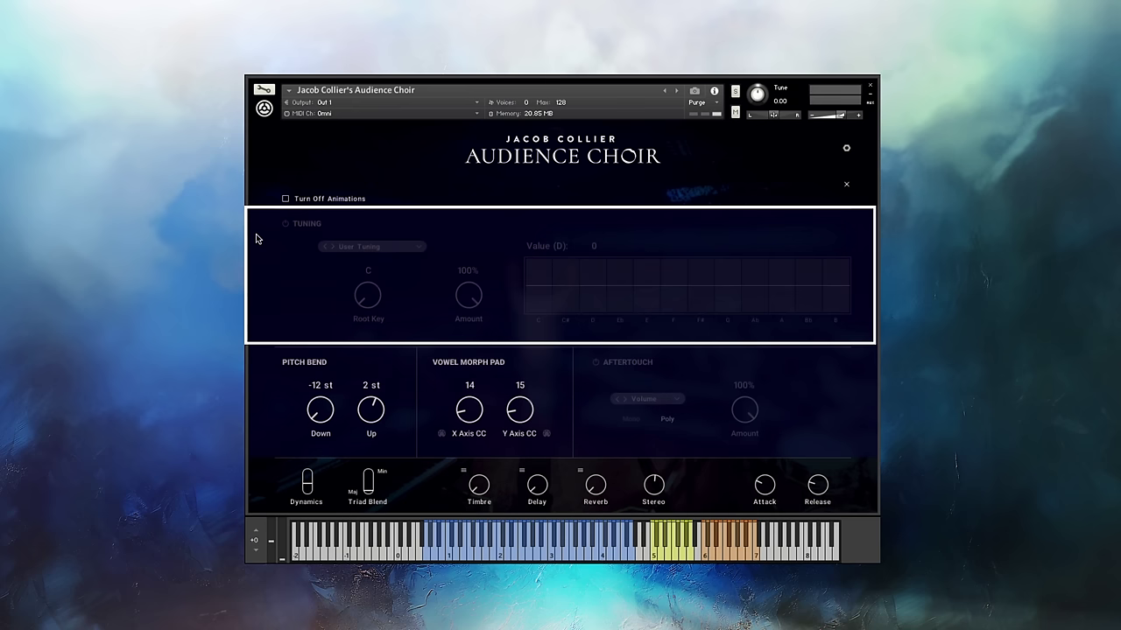
Enable tuning and audition Pythagorean, then Silbermann tuning
click(285, 223)
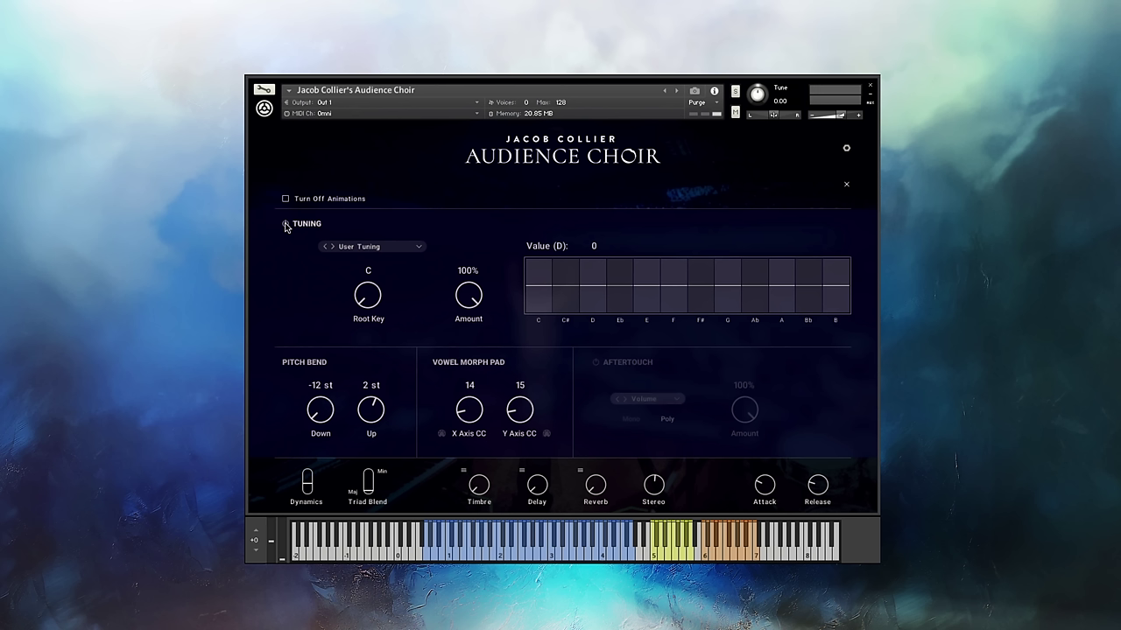
click(416, 248)
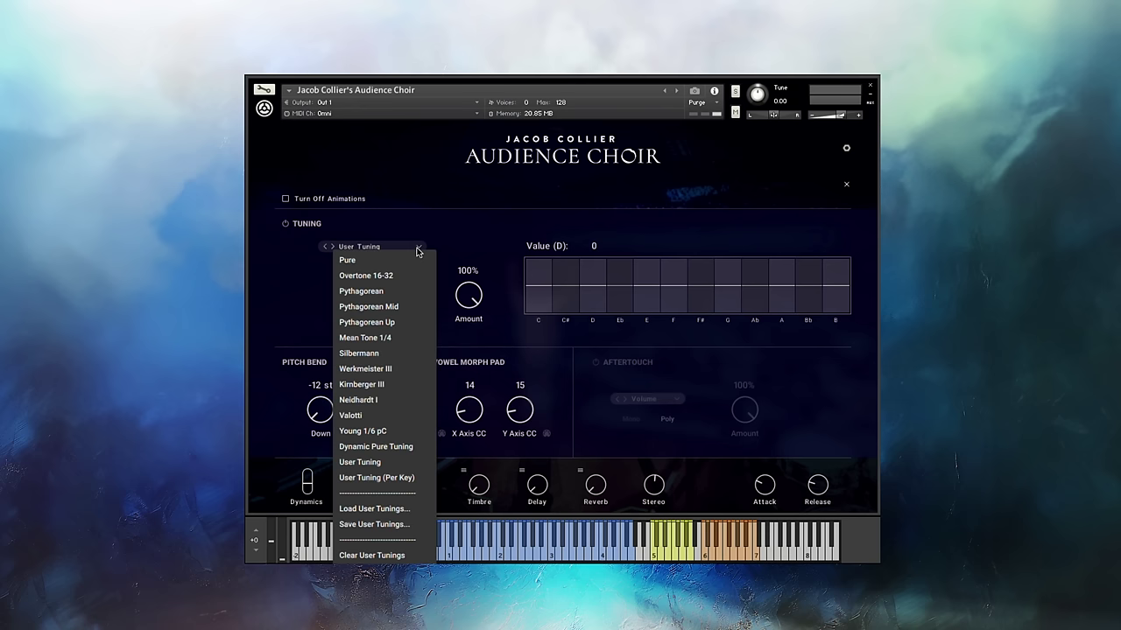
click(392, 292)
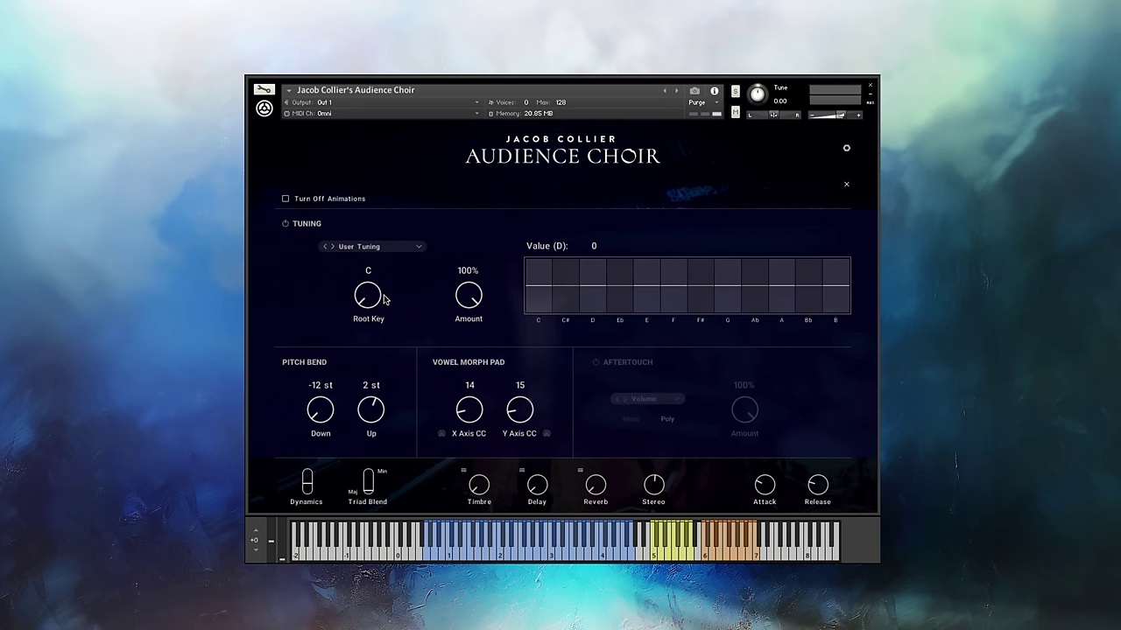
click(419, 247)
click(383, 354)
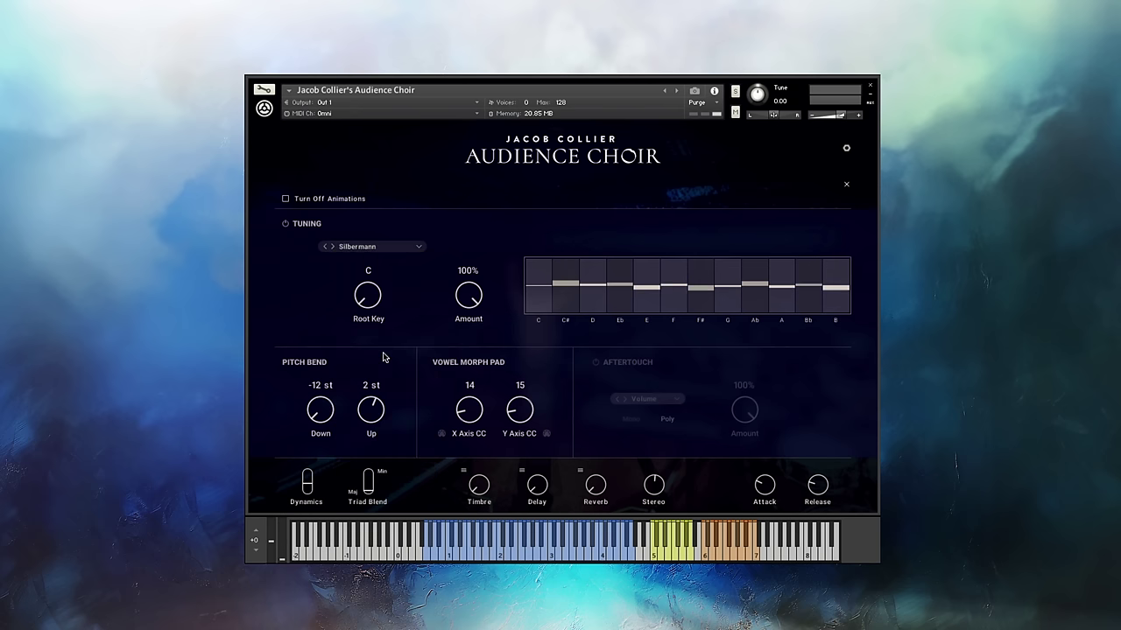
Choose User Tuning (E at -24), then User Tuning (Per Key) with individual key offsets drawn
click(381, 249)
click(383, 461)
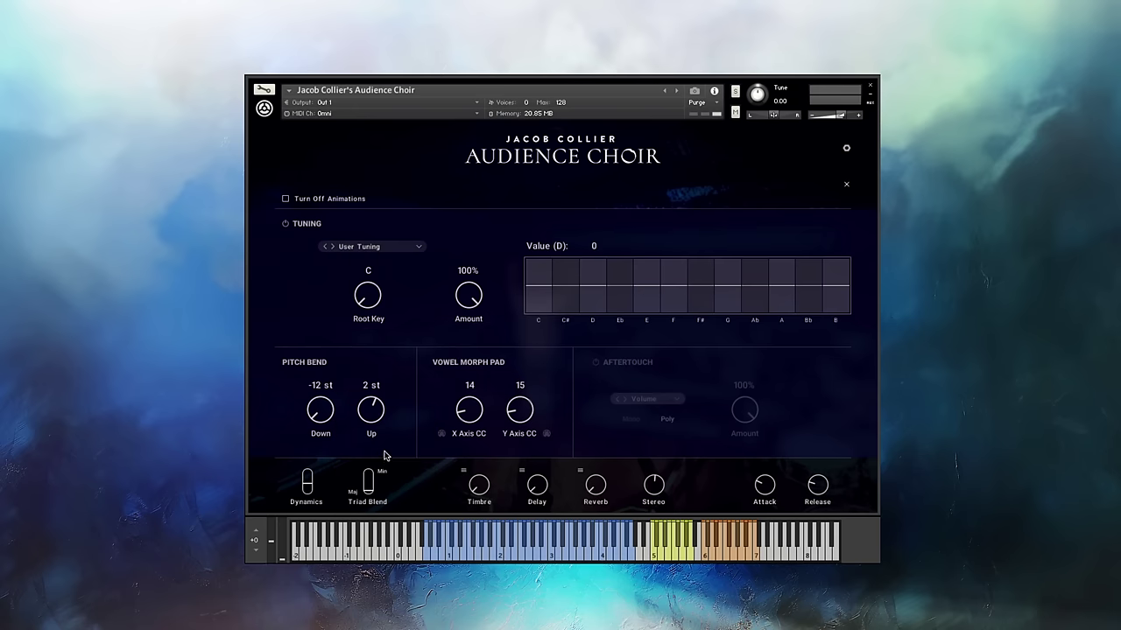
drag(592, 288, 647, 299)
click(416, 250)
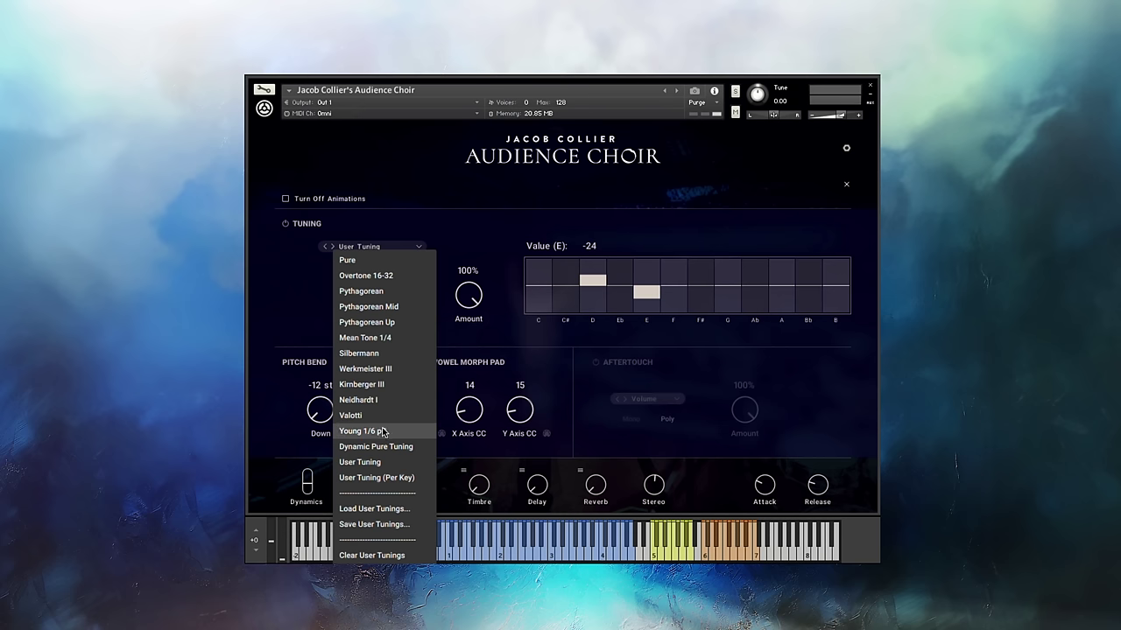
click(391, 478)
drag(531, 285, 528, 289)
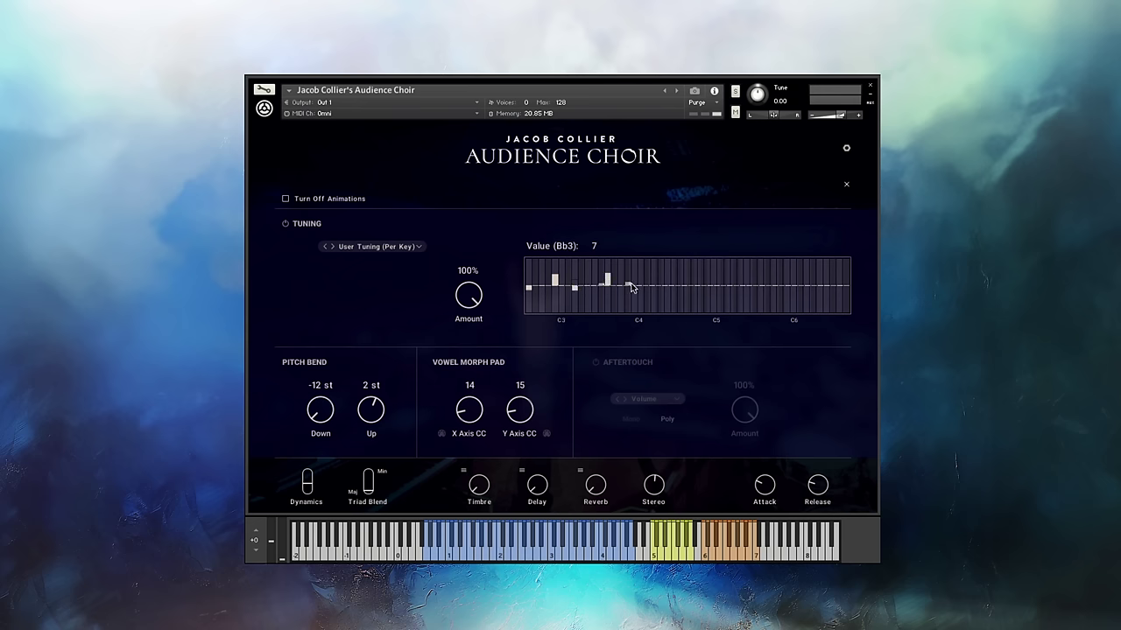